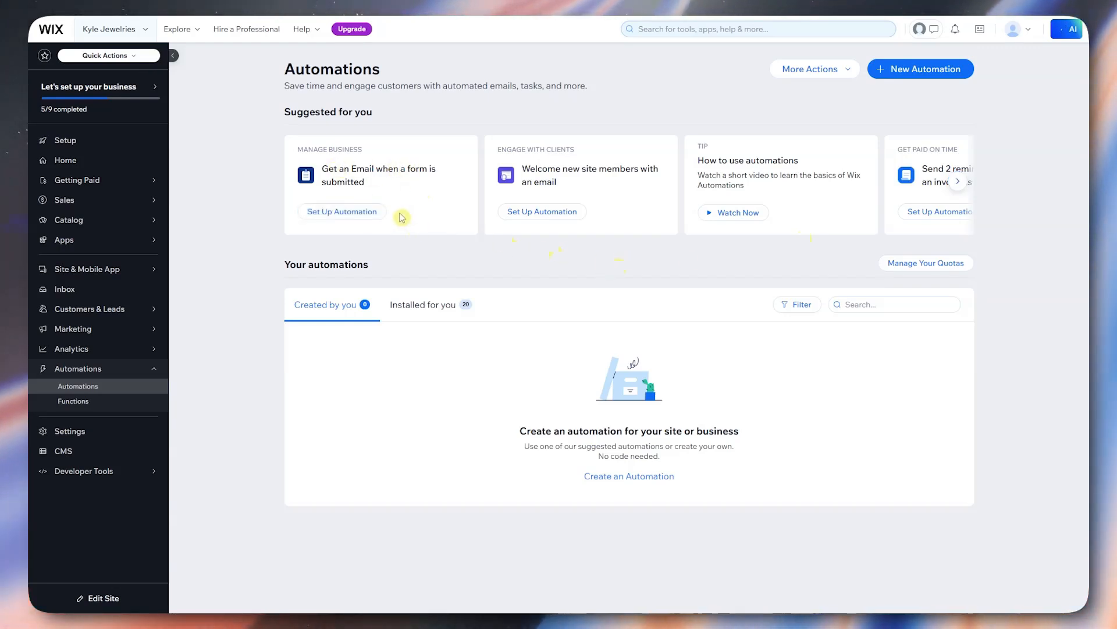
- Browse the suggested automations and set up a new one from the "Get an Email when a form is submitted" template
{"action": "left_click", "coordinate": [958, 182]}
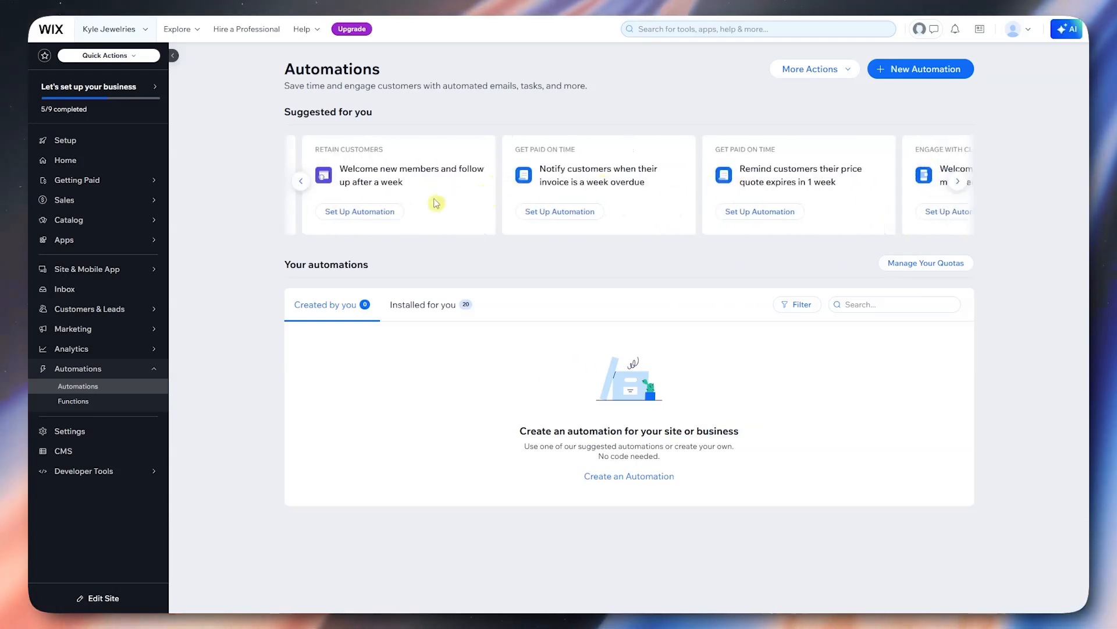
{"action": "left_click", "coordinate": [302, 182]}
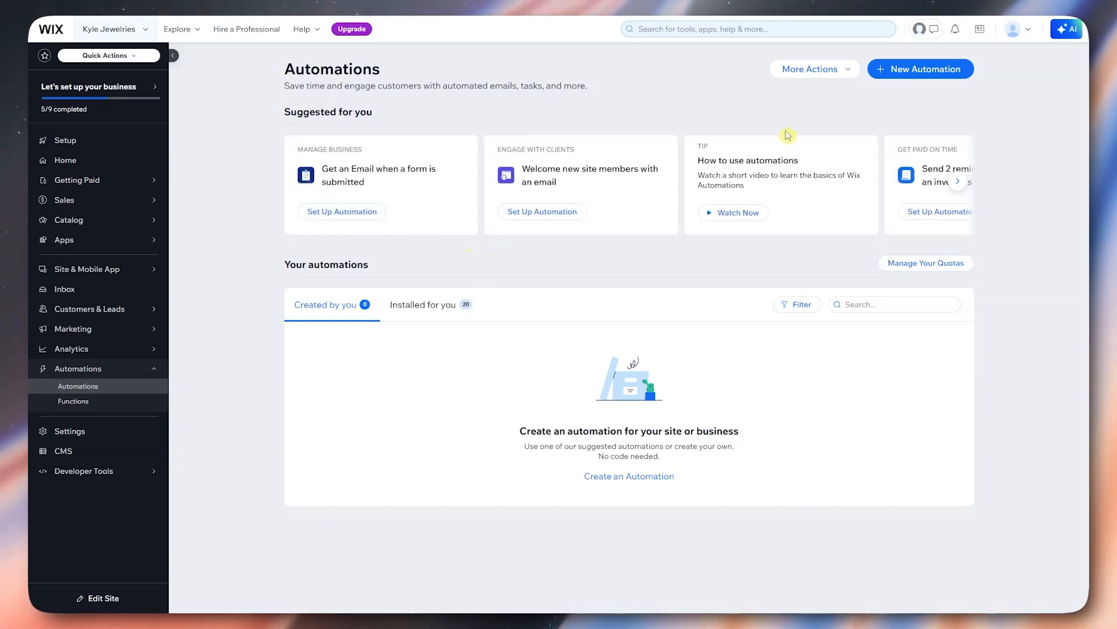
{"action": "left_click", "coordinate": [904, 72]}
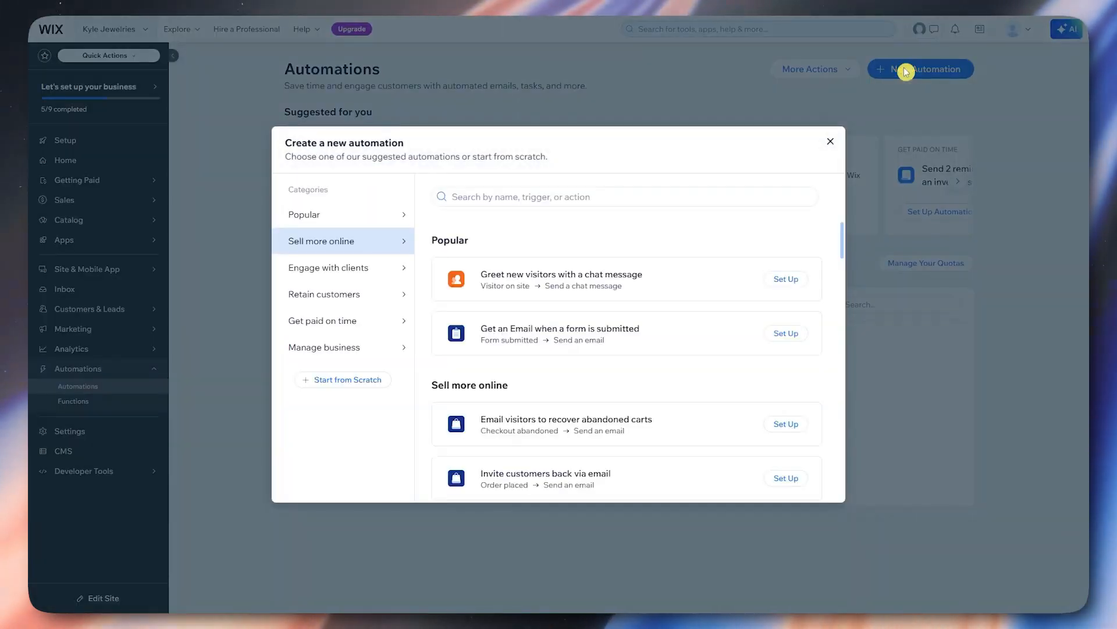
{"action": "scroll", "coordinate": [569, 298], "scroll_direction": "down", "scroll_amount": 2}
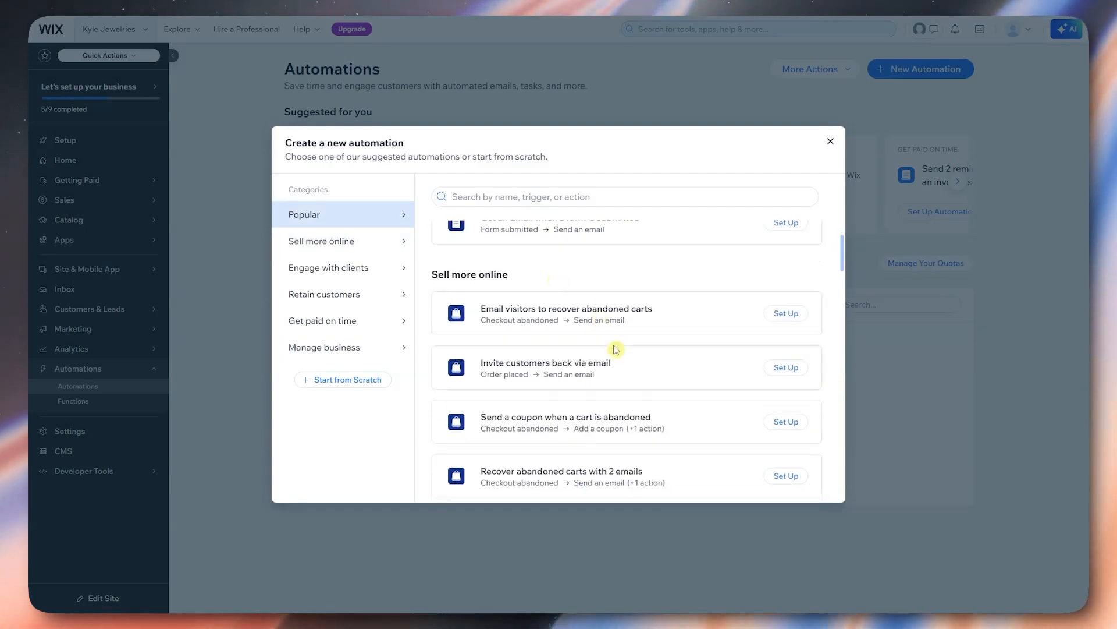
{"action": "scroll", "coordinate": [637, 366], "scroll_direction": "up", "scroll_amount": 2}
{"action": "left_click", "coordinate": [338, 243]}
{"action": "left_click", "coordinate": [339, 221]}
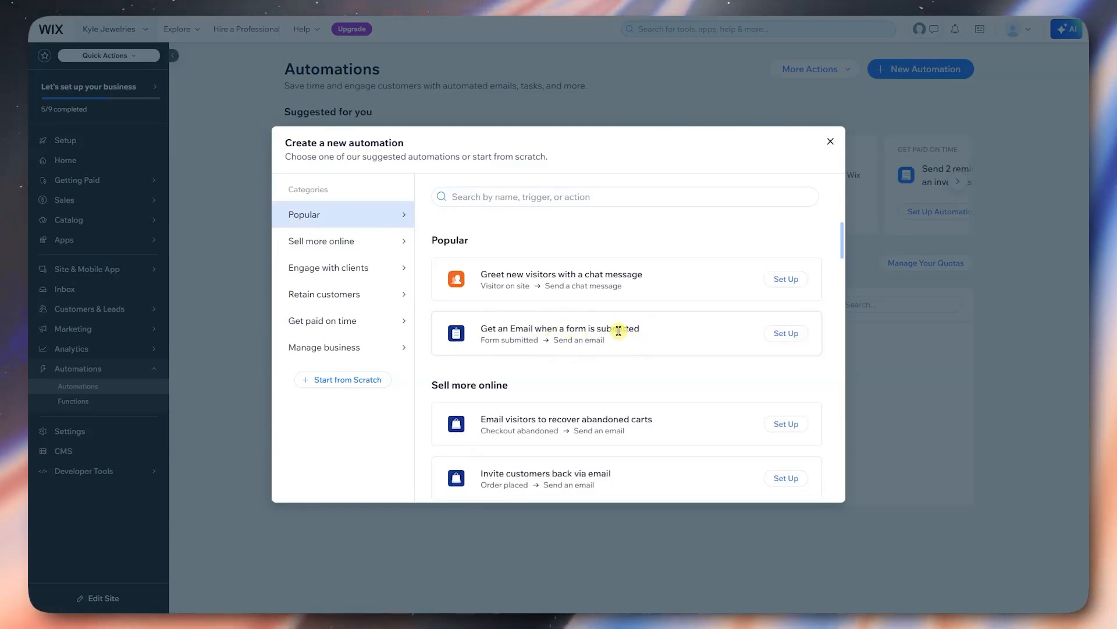
{"action": "left_click", "coordinate": [786, 334]}
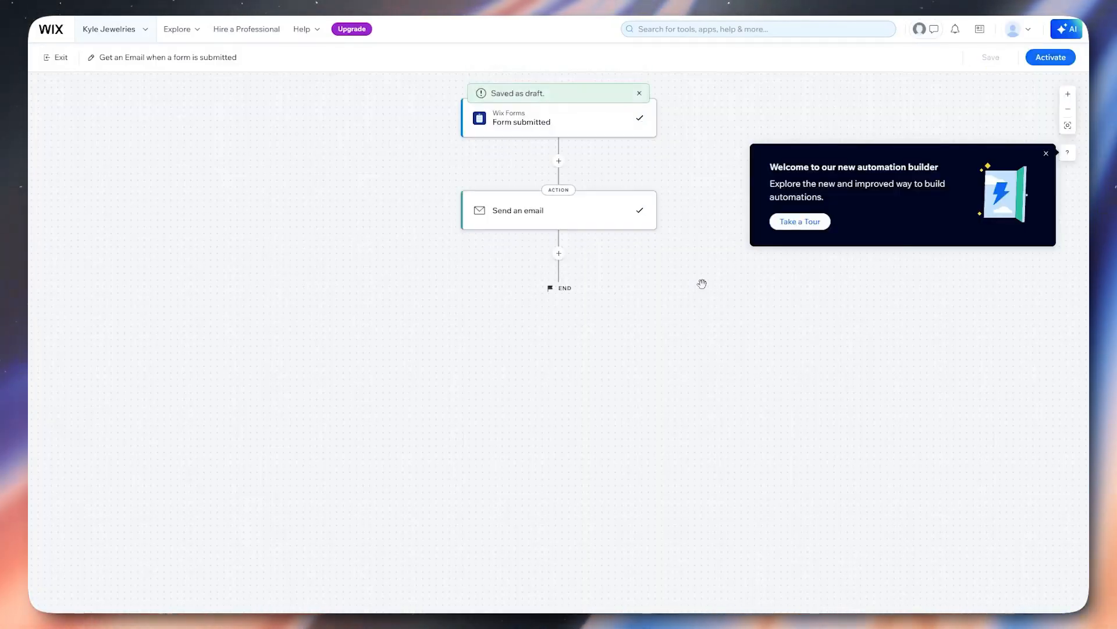
- Try to limit the Form submitted trigger to specific forms, choosing Subscribe Form
{"action": "left_click", "coordinate": [570, 122]}
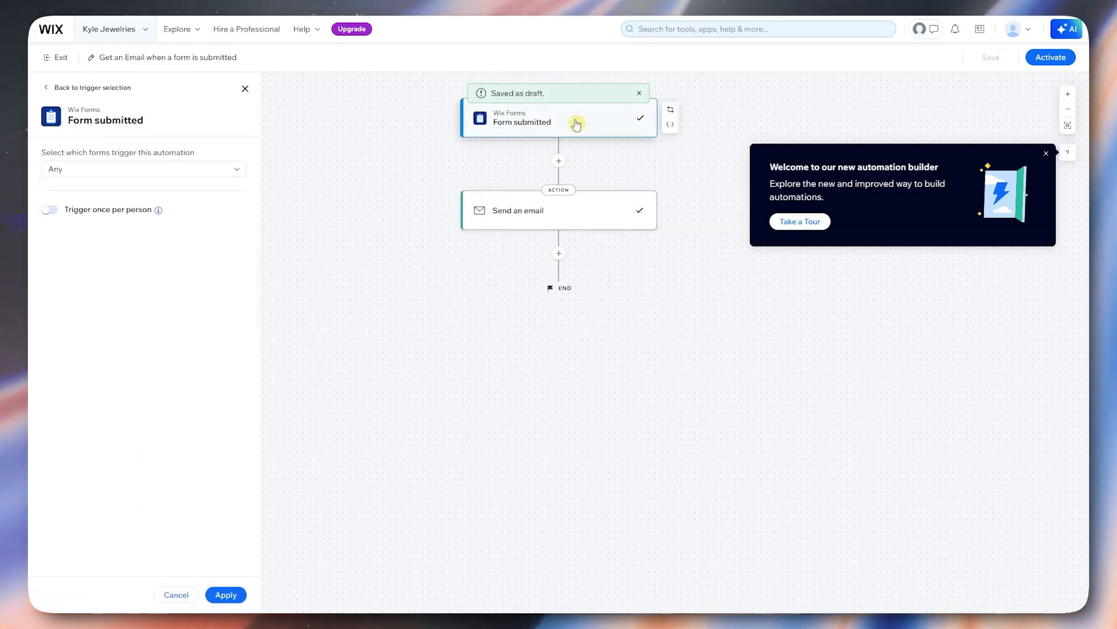
{"action": "left_click_drag", "start_coordinate": [56, 152], "coordinate": [225, 167]}
{"action": "left_click", "coordinate": [232, 175]}
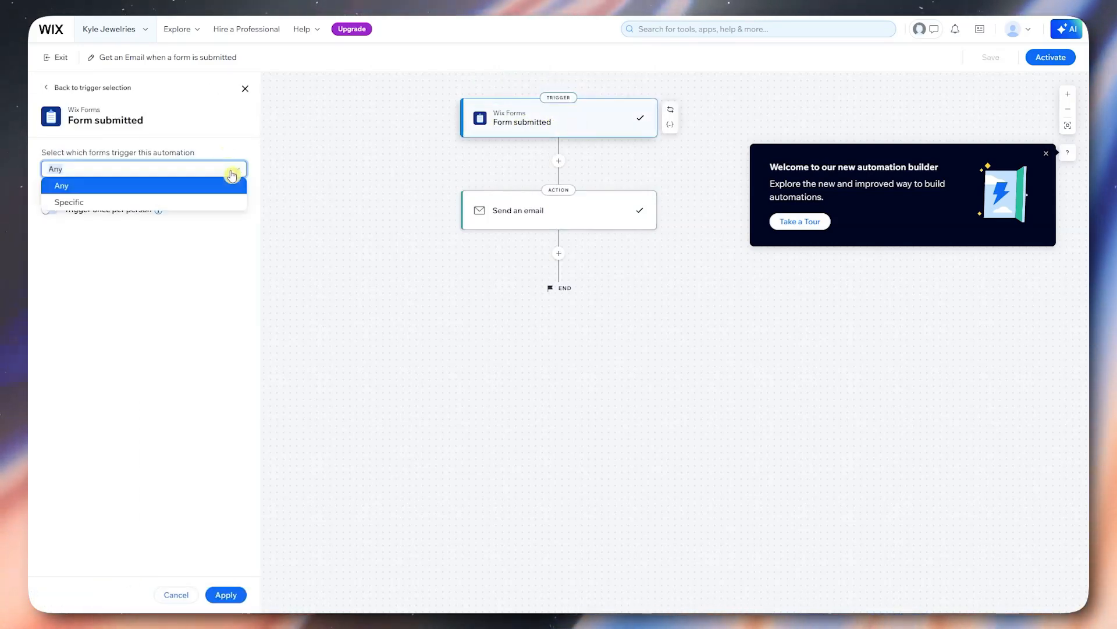
{"action": "left_click", "coordinate": [175, 202]}
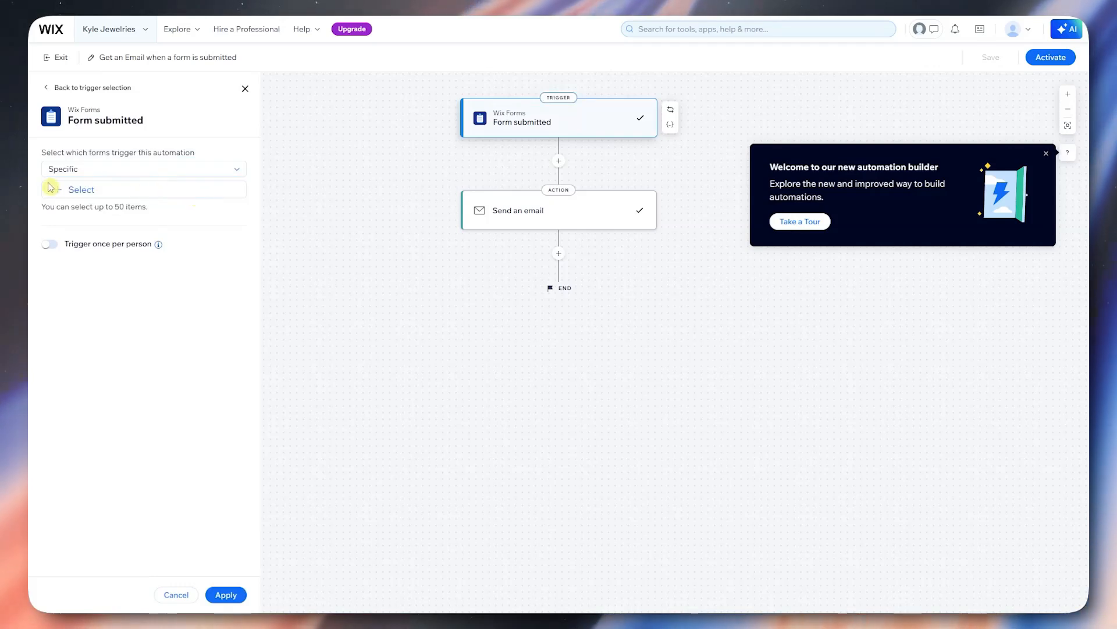
{"action": "left_click", "coordinate": [66, 190]}
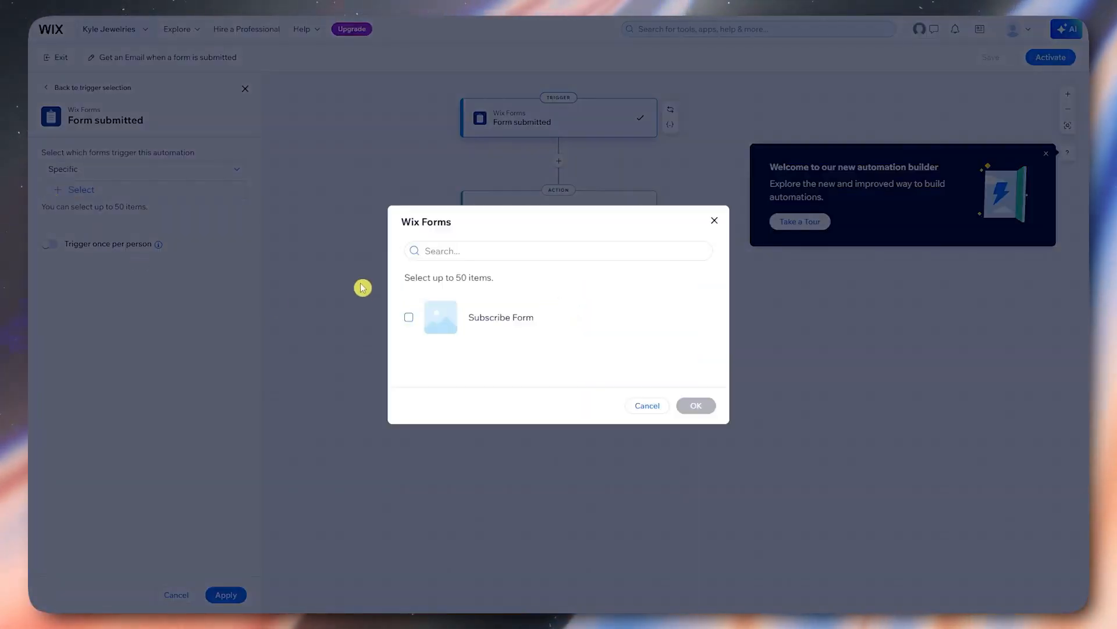
{"action": "left_click", "coordinate": [501, 323]}
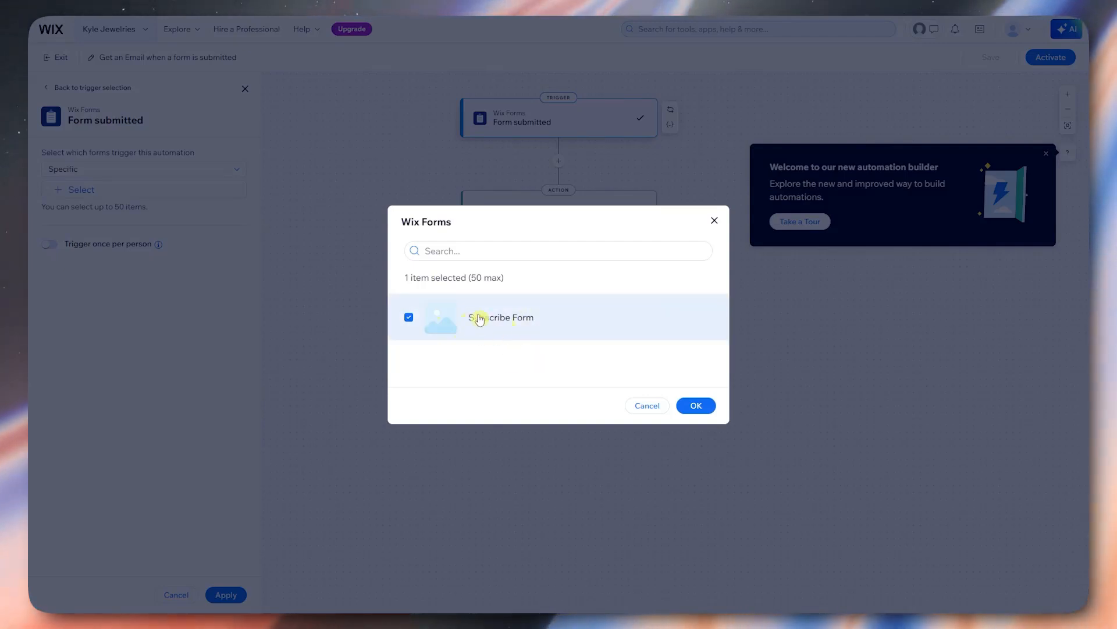
{"action": "left_click", "coordinate": [698, 405]}
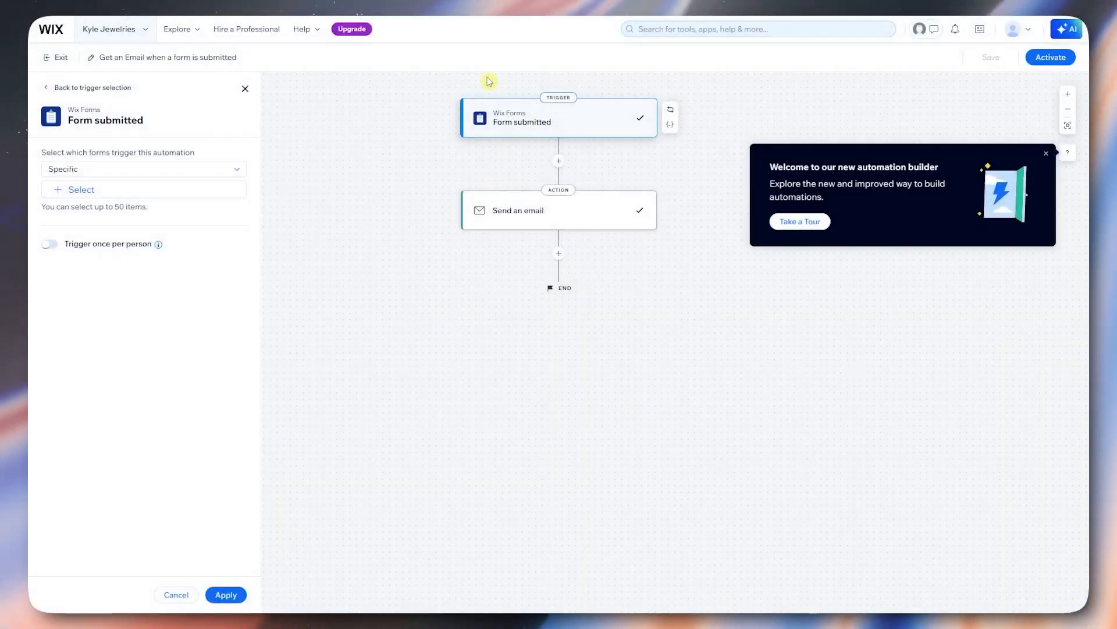
{"action": "left_click", "coordinate": [519, 115]}
- Try to change the sender's name of the Send an email action to "K Jewelries"
{"action": "left_click", "coordinate": [567, 213]}
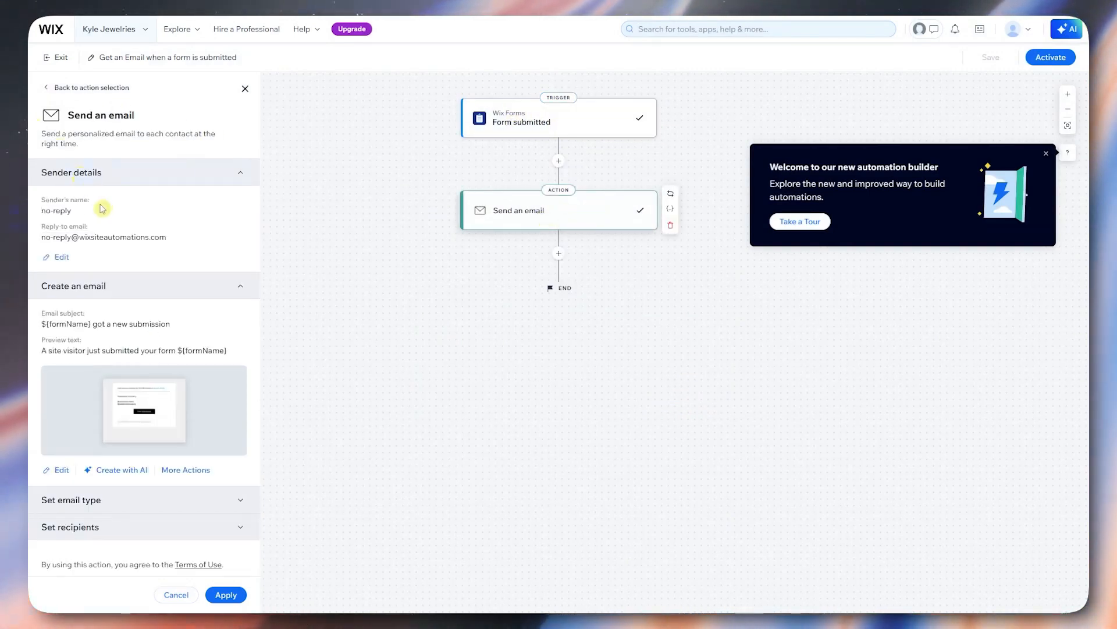
{"action": "left_click_drag", "start_coordinate": [41, 211], "coordinate": [137, 214]}
{"action": "left_click", "coordinate": [62, 257]}
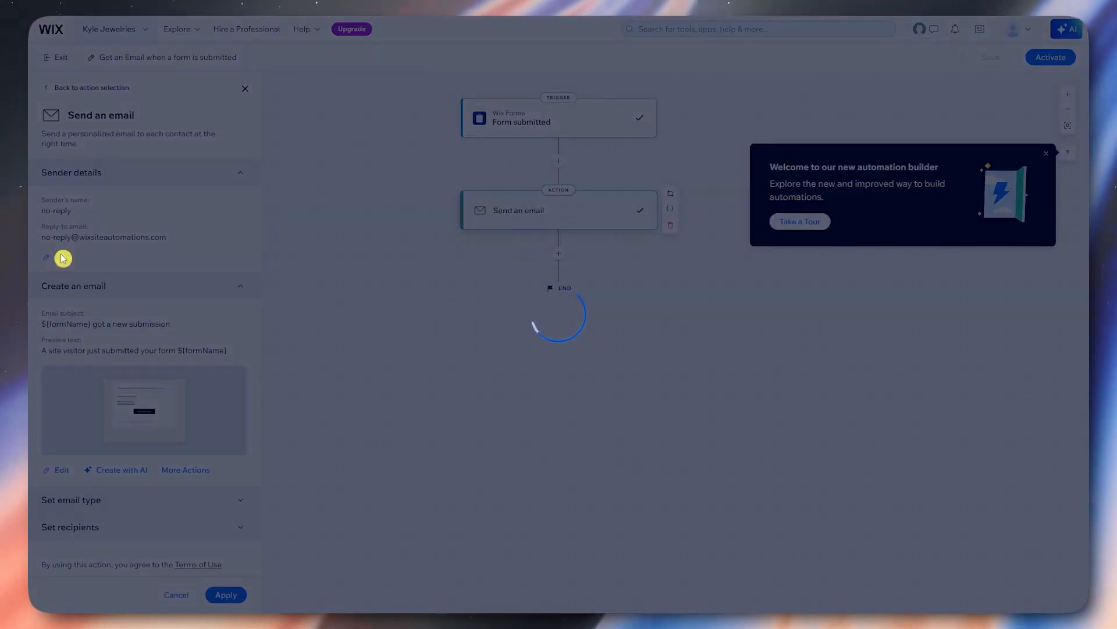
{"action": "double_click", "coordinate": [469, 297]}
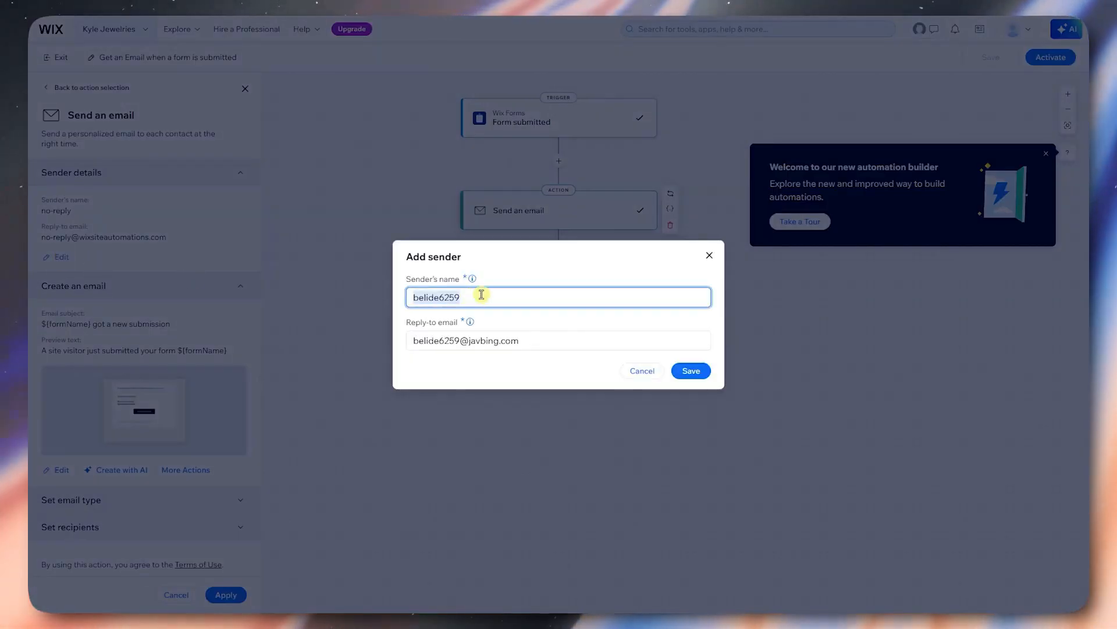
{"action": "type", "text": "K Jewelries"}
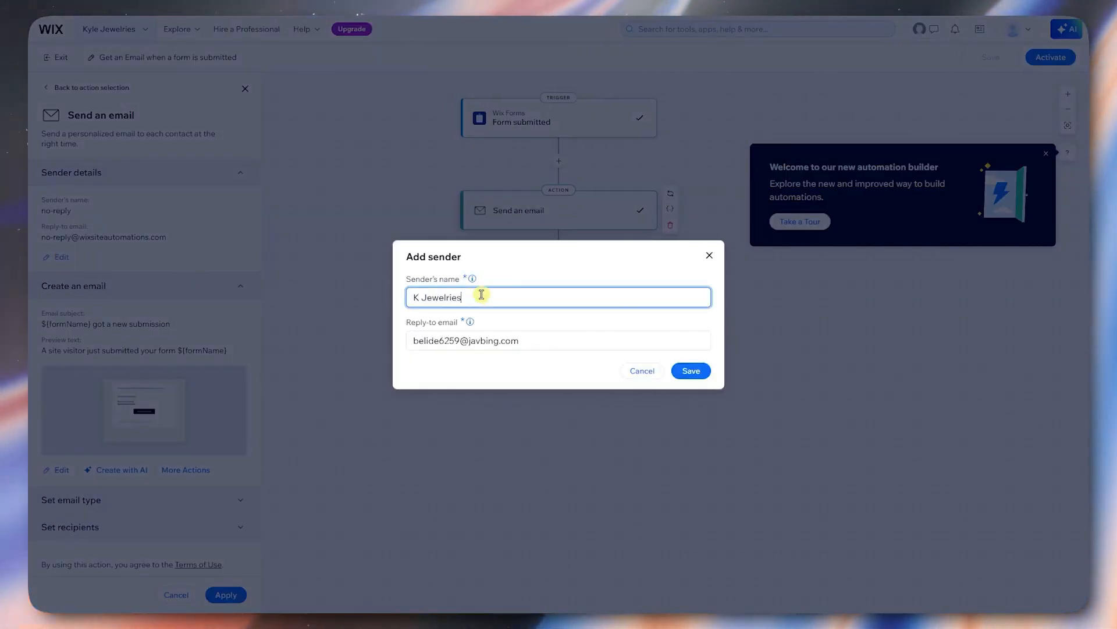
{"action": "left_click", "coordinate": [614, 327]}
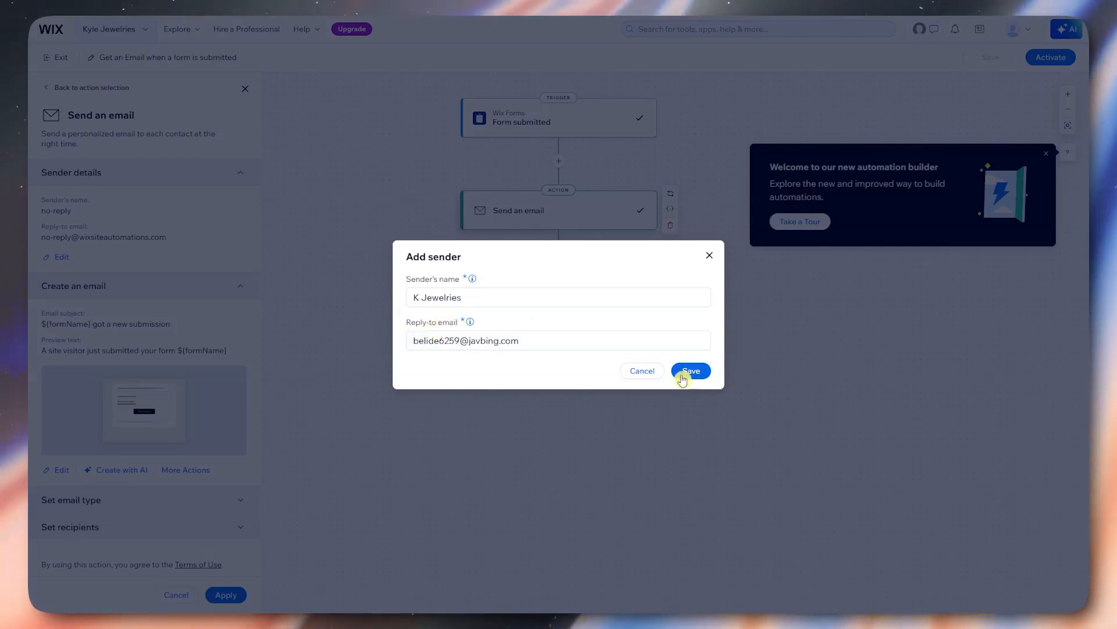
{"action": "left_click", "coordinate": [633, 370]}
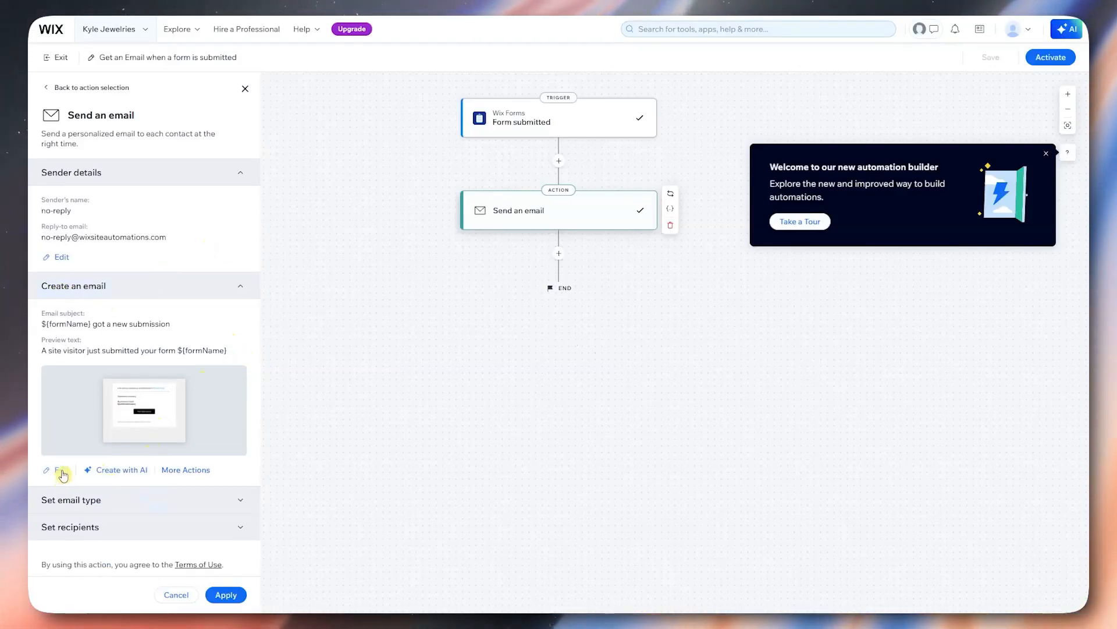
- Have the AI assistant generate the email with the prompt "create an email for me that someone has just sign up on the form i made."
{"action": "left_click", "coordinate": [107, 472]}
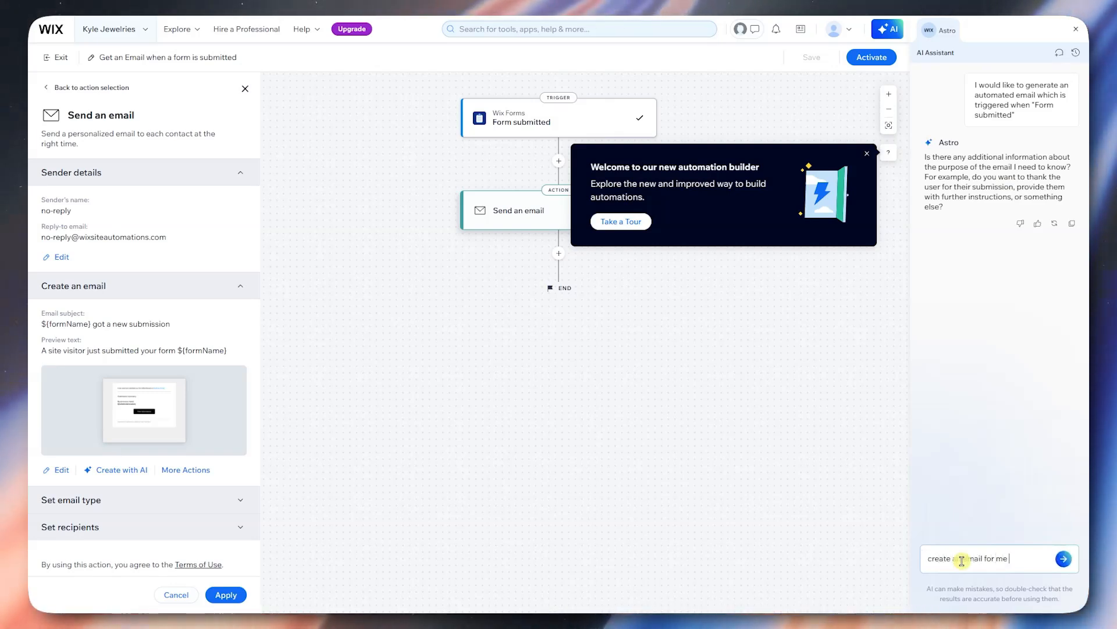
{"action": "type", "text": "on t"}
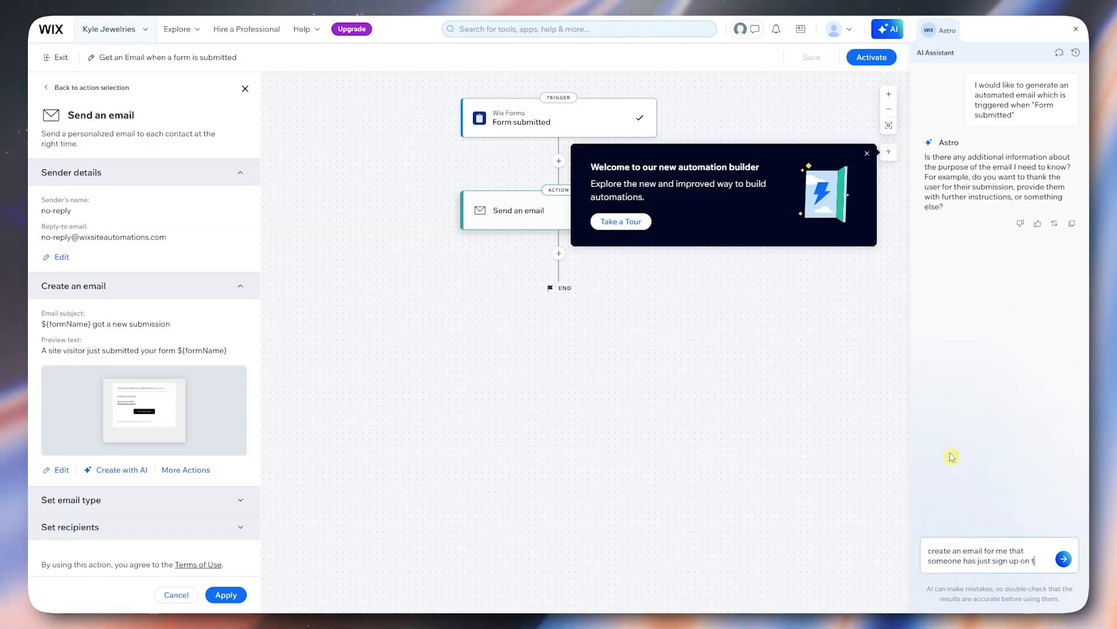
{"action": "type", "text": "he form i made."}
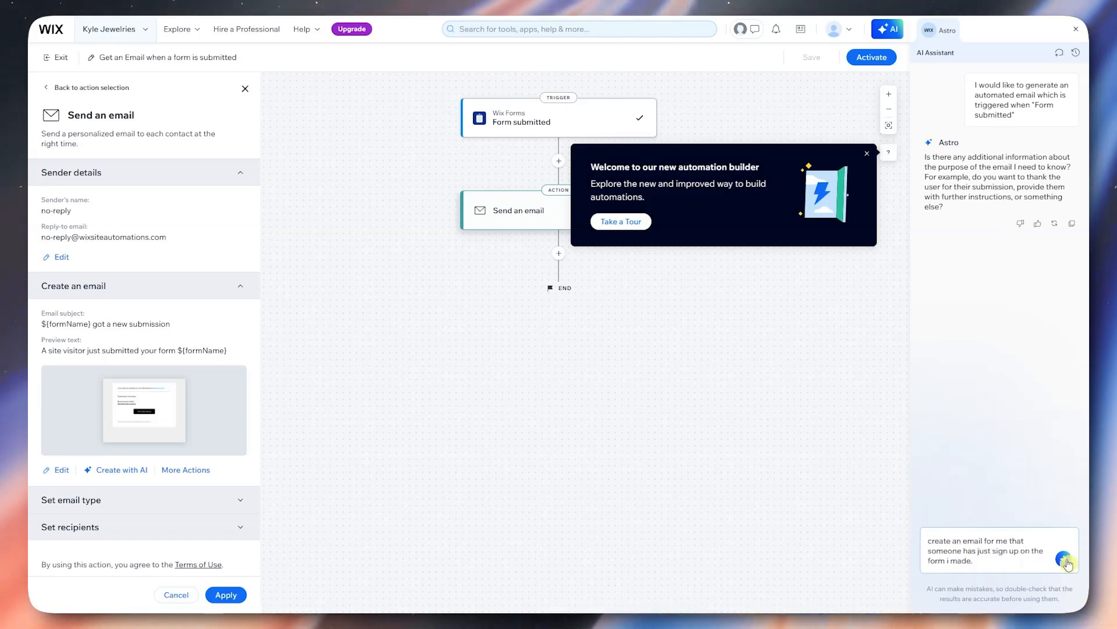
{"action": "left_click", "coordinate": [1067, 562]}
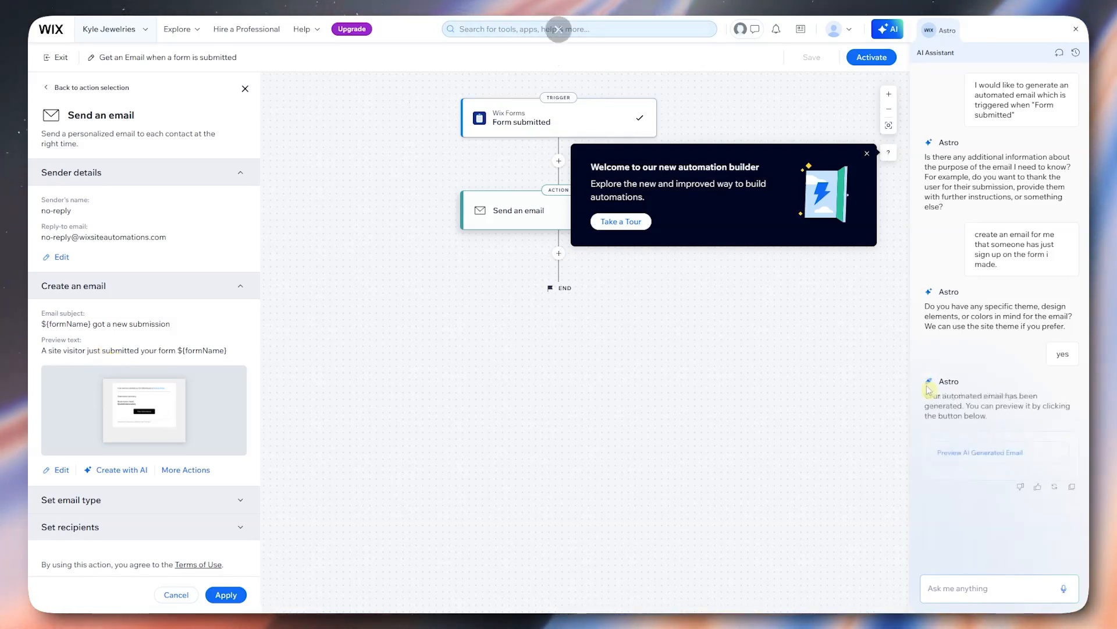
- Preview the AI-generated email, save it as the action's template, and return to the automation builder
{"action": "left_click", "coordinate": [978, 453]}
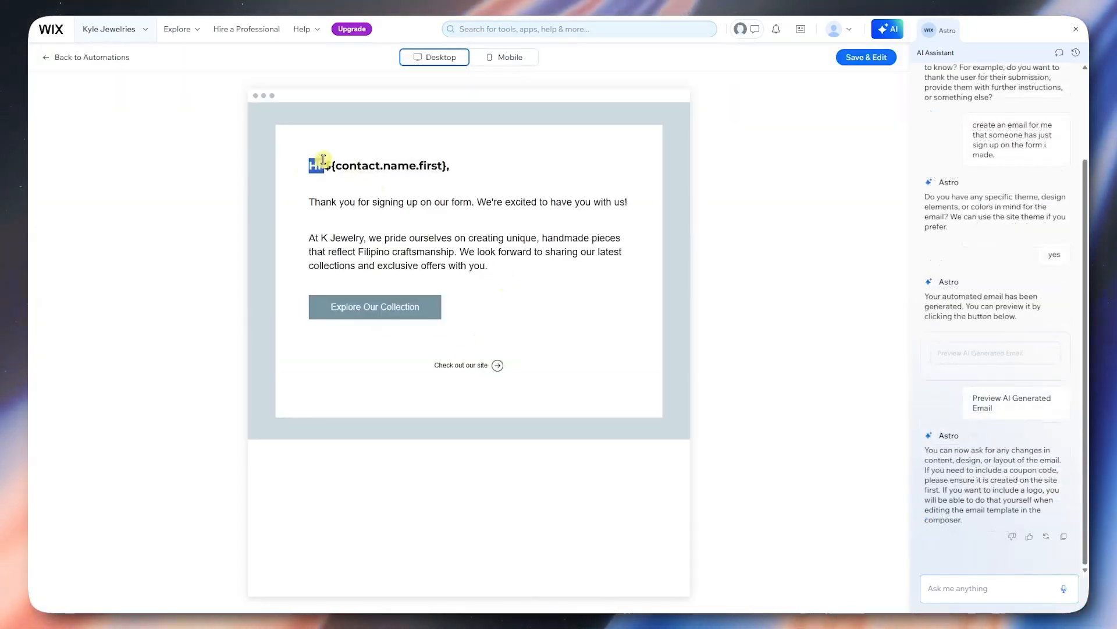
{"action": "left_click", "coordinate": [444, 217]}
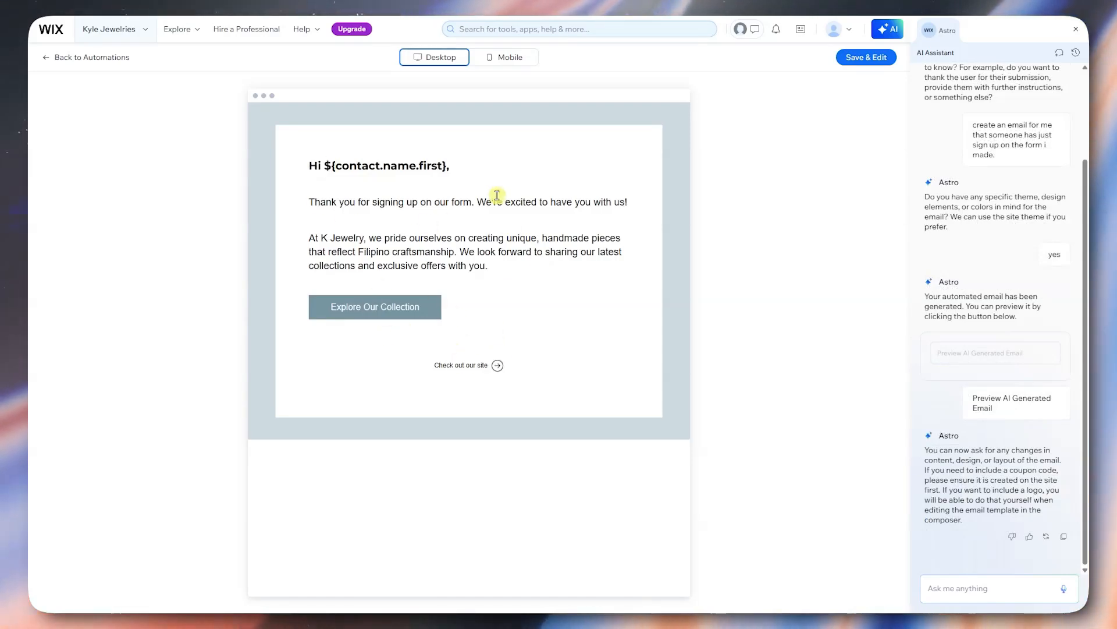
{"action": "left_click", "coordinate": [866, 57]}
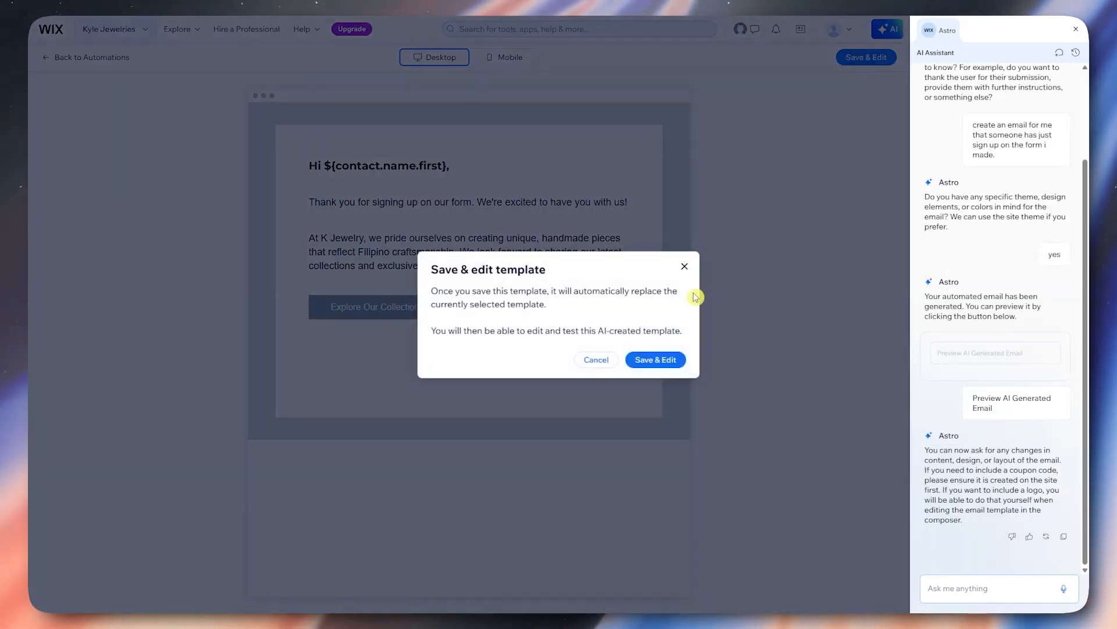
{"action": "left_click", "coordinate": [655, 359]}
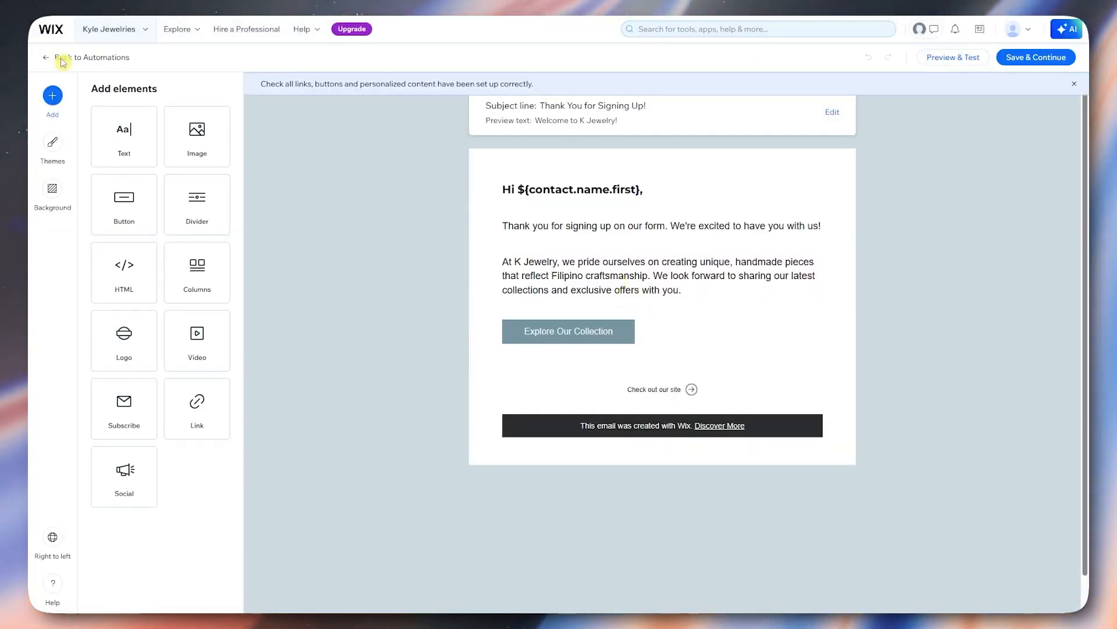
{"action": "left_click", "coordinate": [57, 56]}
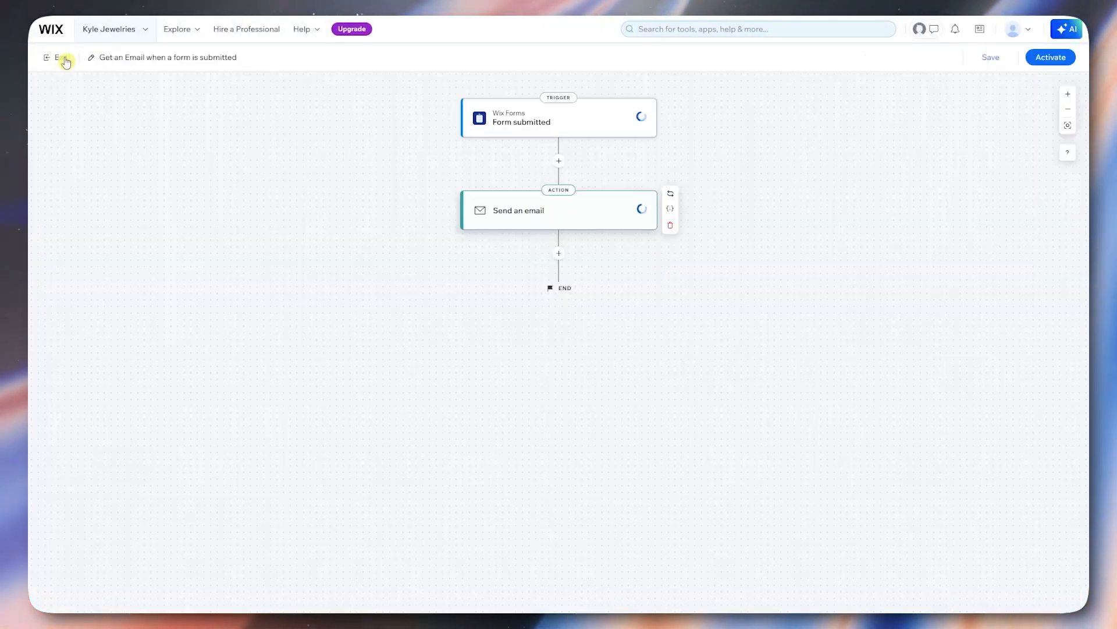
- Review the email type and recipients of the Send an email action and apply its settings
{"action": "left_click", "coordinate": [558, 220]}
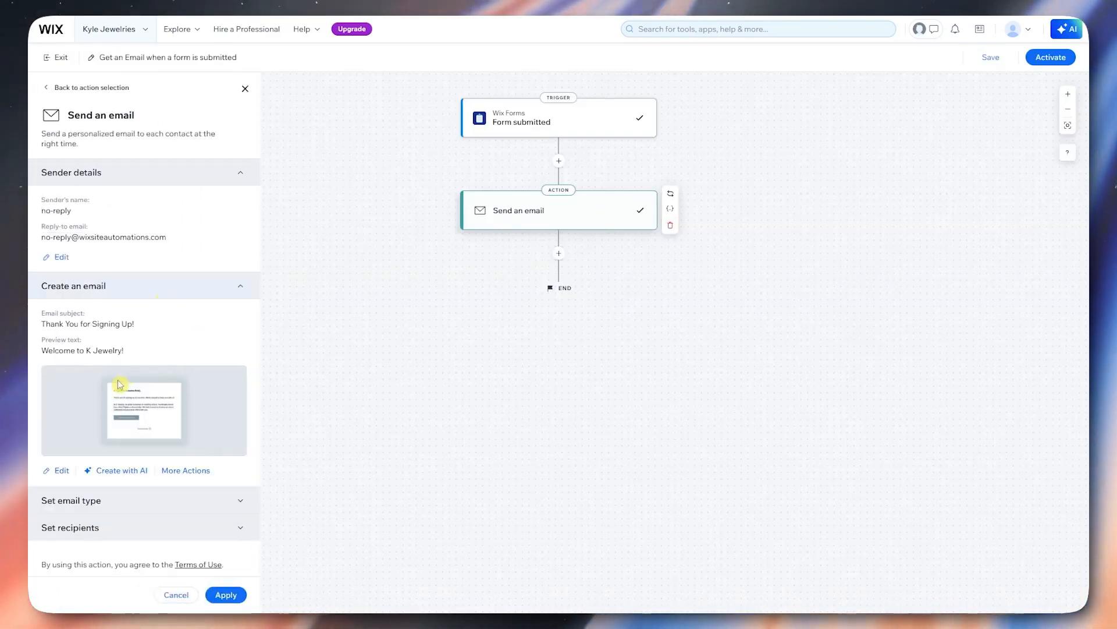
{"action": "left_click", "coordinate": [120, 504]}
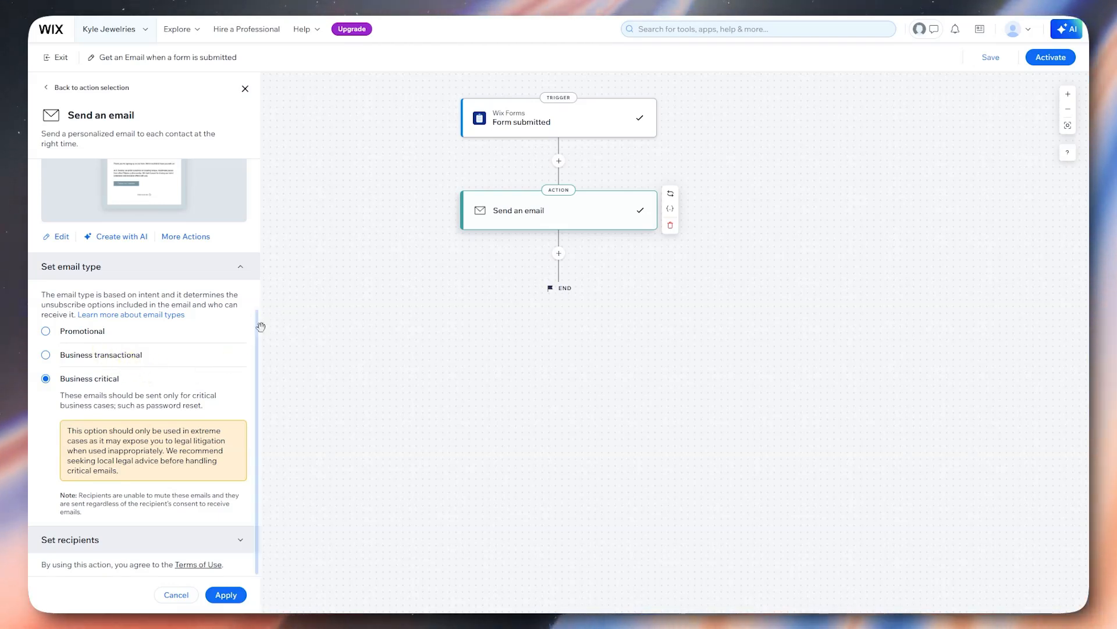
{"action": "mouse_move", "coordinate": [257, 328]}
{"action": "left_mouse_down"}
{"action": "mouse_move", "coordinate": [256, 305]}
{"action": "mouse_move", "coordinate": [256, 339]}
{"action": "left_mouse_up"}
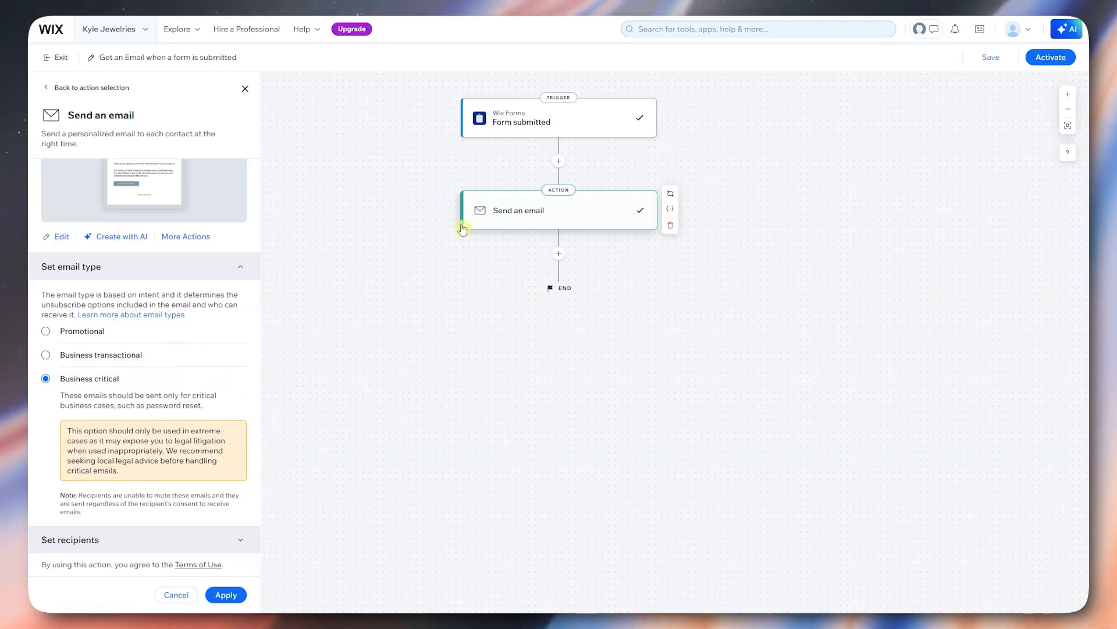
{"action": "left_click", "coordinate": [140, 555]}
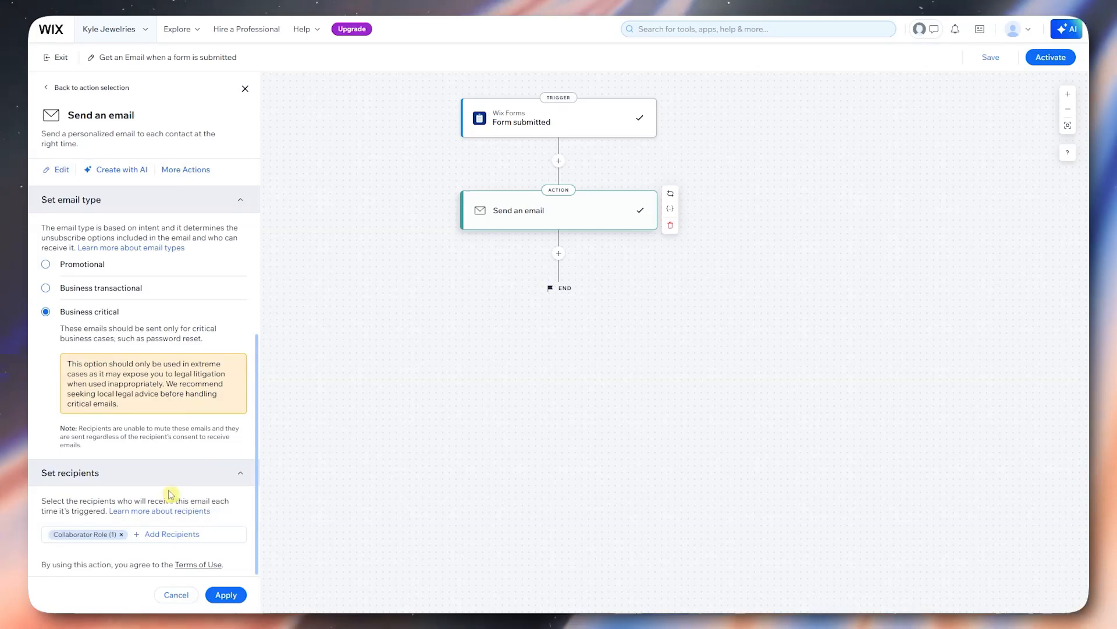
{"action": "scroll", "coordinate": [186, 506], "scroll_direction": "up", "scroll_amount": 5}
{"action": "scroll", "coordinate": [189, 500], "scroll_direction": "up", "scroll_amount": 1}
{"action": "scroll", "coordinate": [445, 225], "scroll_direction": "up", "scroll_amount": 1}
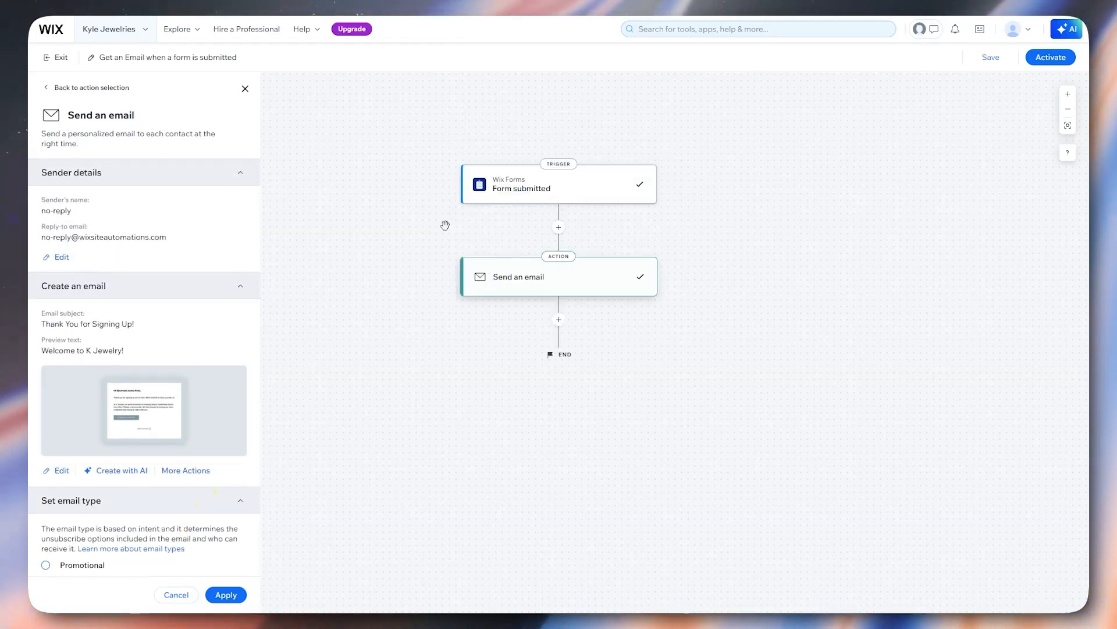
{"action": "left_click", "coordinate": [226, 595]}
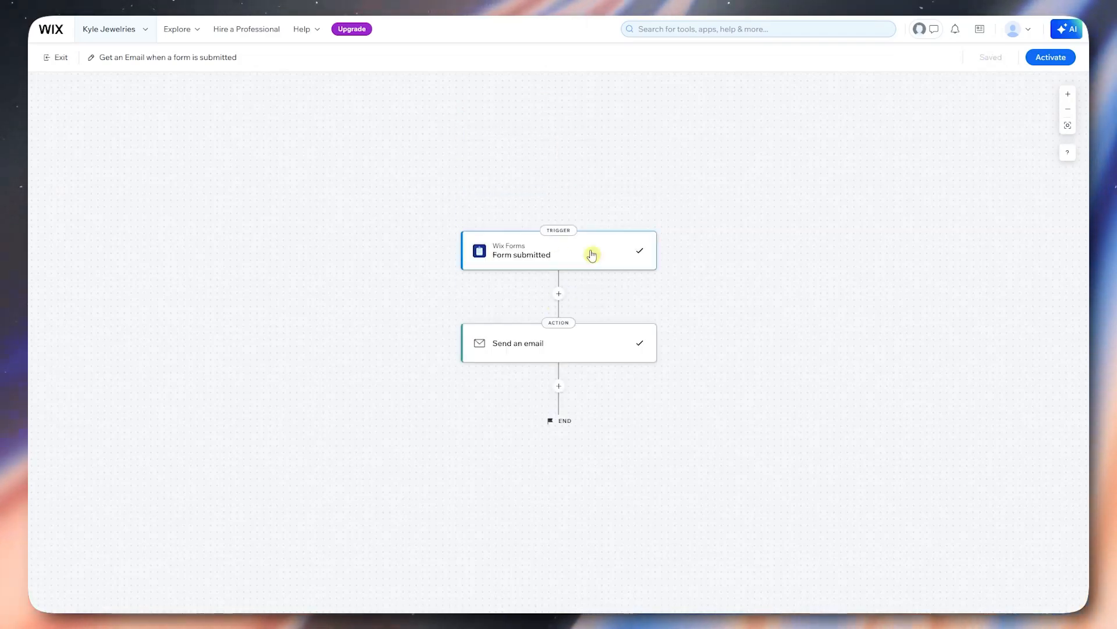
- Add a 1-day delay after the Send an email action and review its wait settings
{"action": "left_click", "coordinate": [558, 386]}
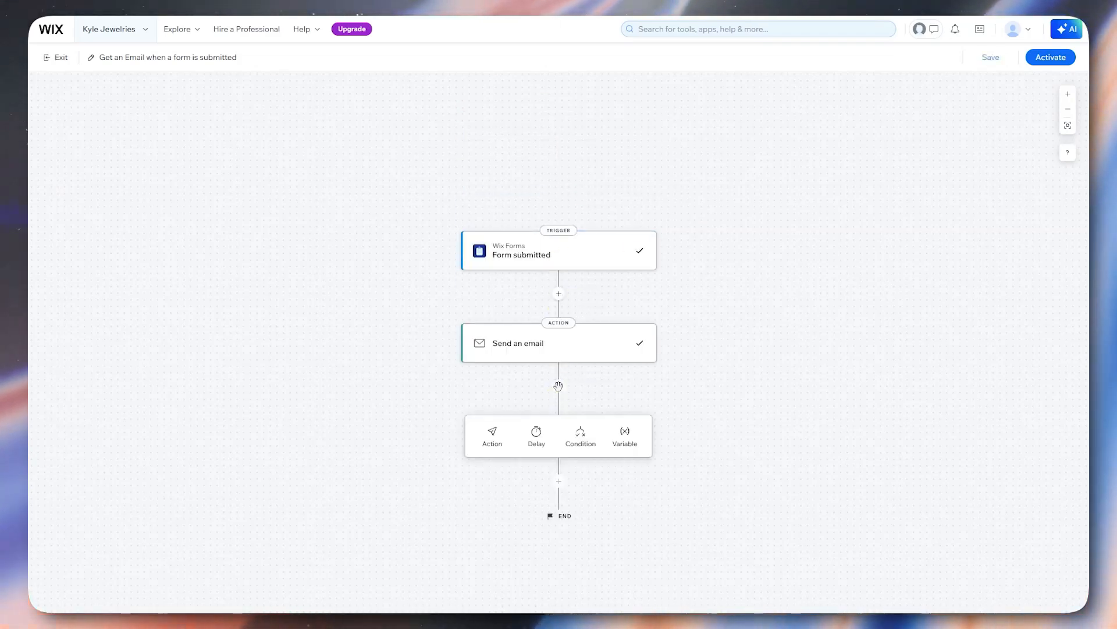
{"action": "left_click", "coordinate": [542, 444]}
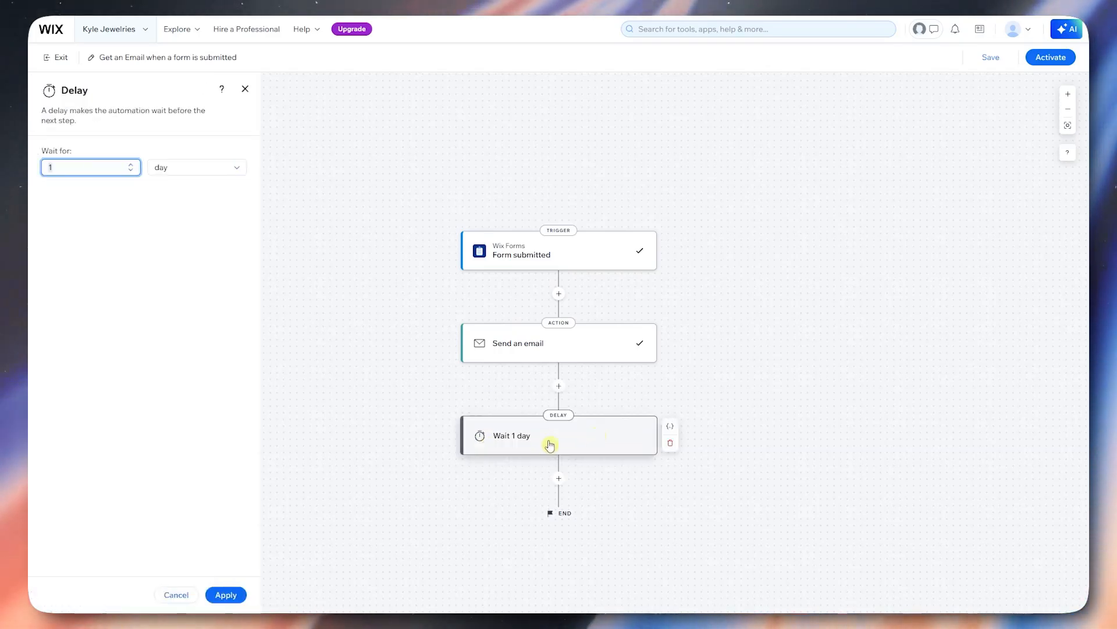
{"action": "left_click", "coordinate": [573, 447]}
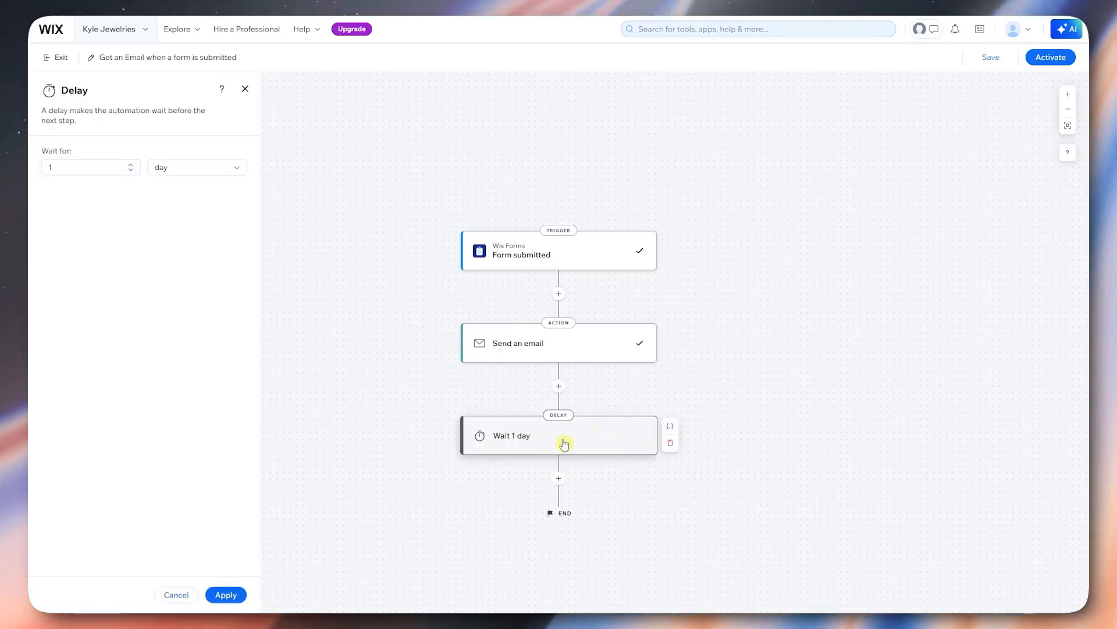
{"action": "left_click", "coordinate": [206, 179]}
{"action": "left_click", "coordinate": [115, 171]}
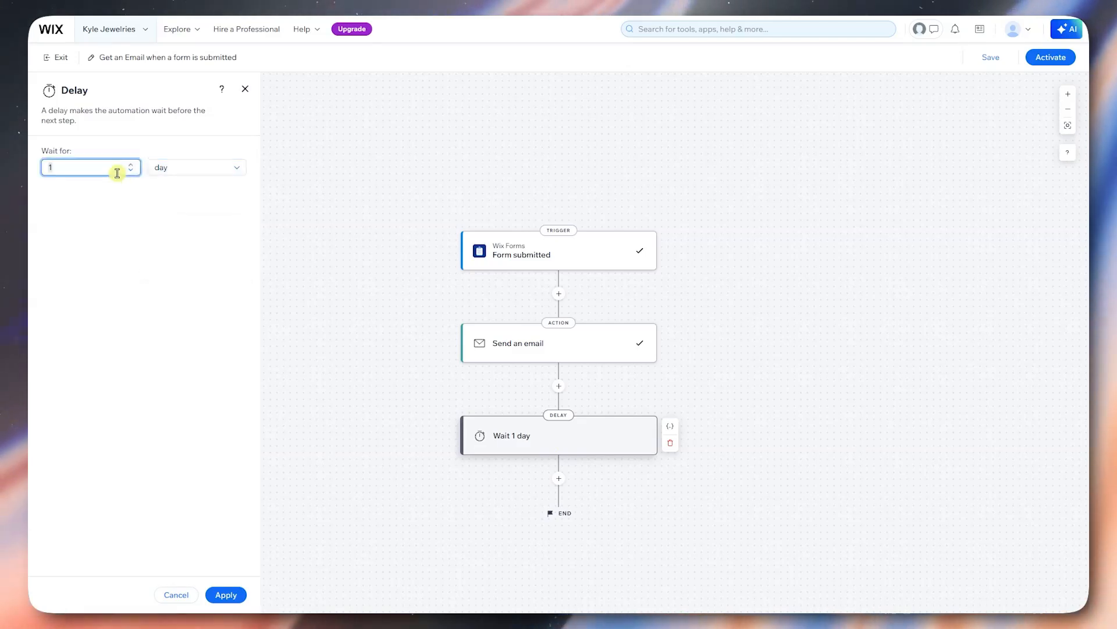
- Add a condition step after the 1-day delay
{"action": "left_click", "coordinate": [559, 479]}
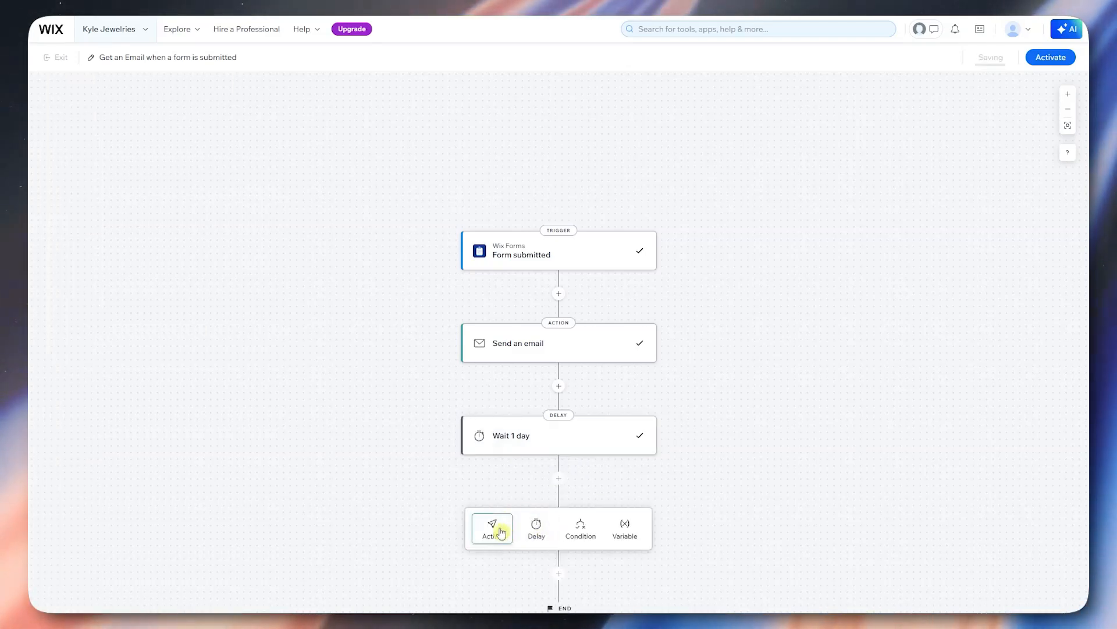
{"action": "scroll", "coordinate": [506, 518], "scroll_direction": "down", "scroll_amount": 3}
{"action": "left_click", "coordinate": [581, 393]}
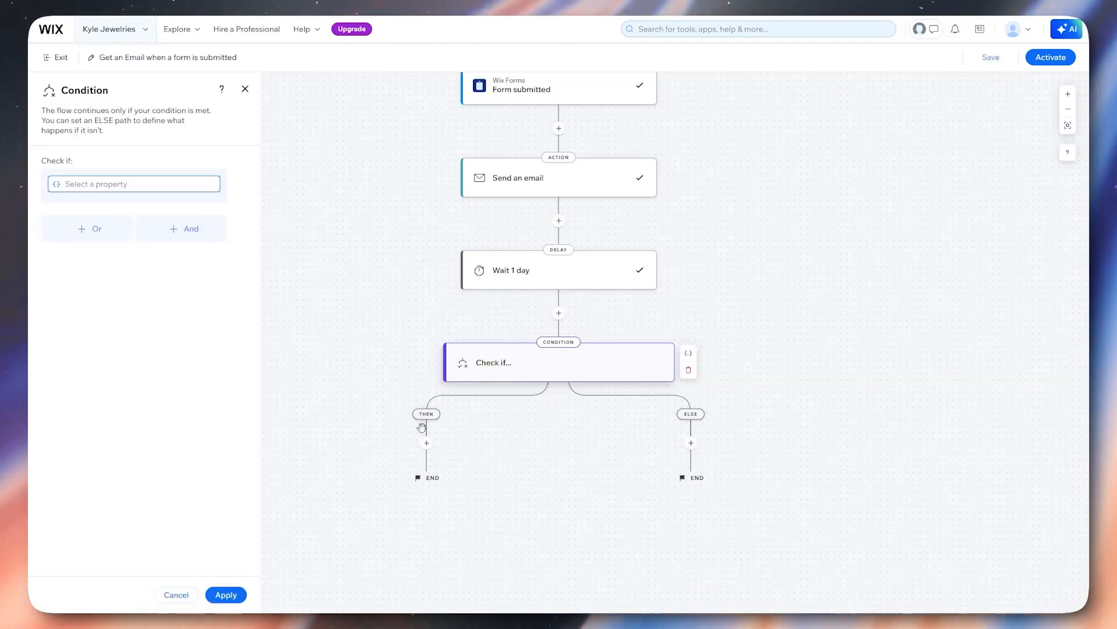
- Add a variable step to the condition's ELSE branch and review its data type and value settings
{"action": "left_click", "coordinate": [691, 442]}
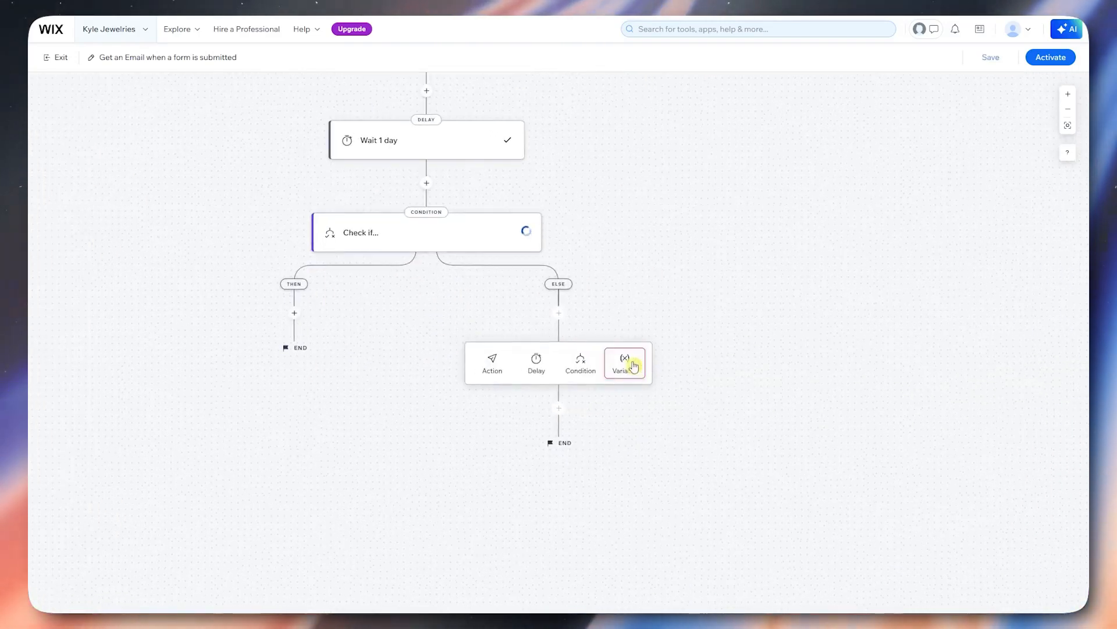
{"action": "left_click", "coordinate": [629, 362]}
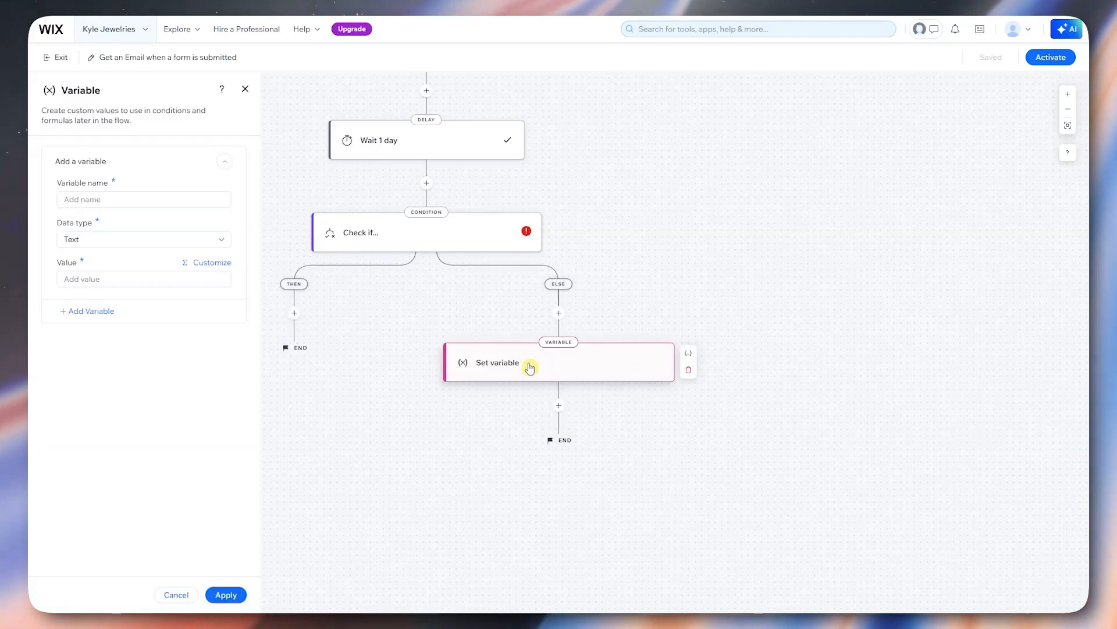
{"action": "left_click", "coordinate": [142, 239]}
{"action": "left_click", "coordinate": [156, 375]}
{"action": "left_click", "coordinate": [110, 278]}
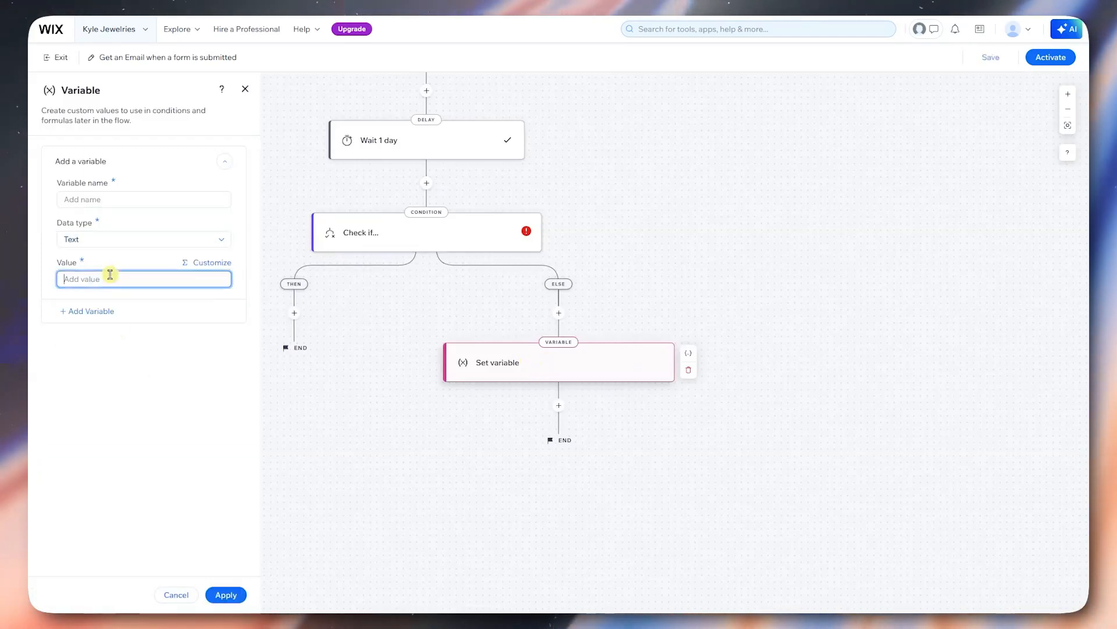
- Delete the variable step from the condition's ELSE branch and confirm the removal
{"action": "left_click", "coordinate": [686, 370]}
{"action": "left_click", "coordinate": [686, 370]}
{"action": "left_click", "coordinate": [645, 347]}
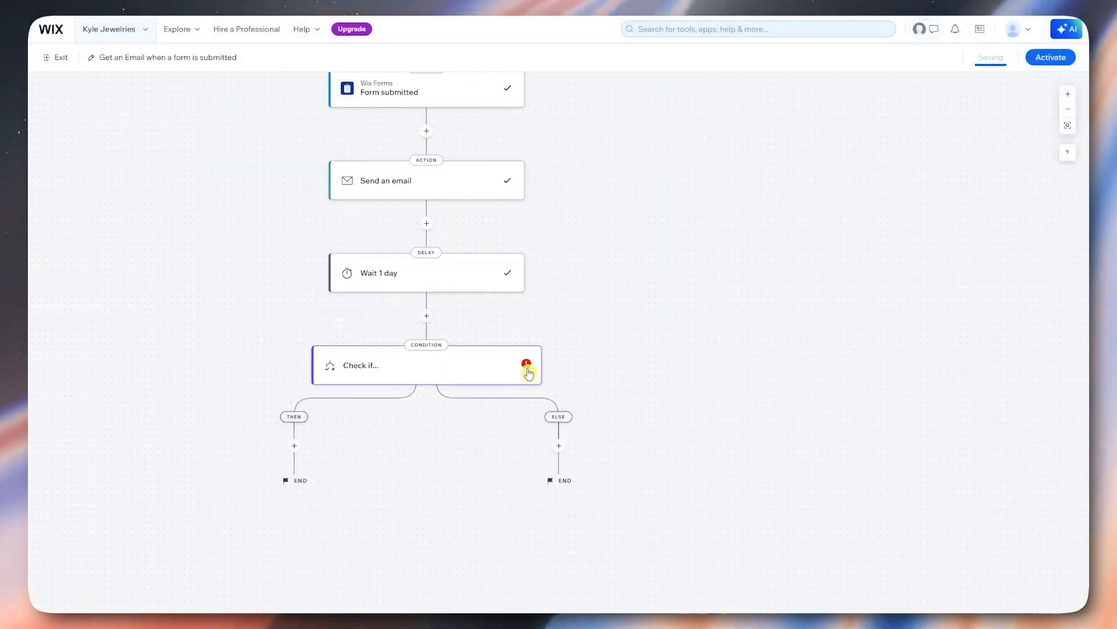
- Delete the condition step and the 1-day delay, so the flow ends after the Send an email action
{"action": "right_click", "coordinate": [476, 374]}
{"action": "left_click", "coordinate": [457, 368]}
{"action": "left_click", "coordinate": [458, 367]}
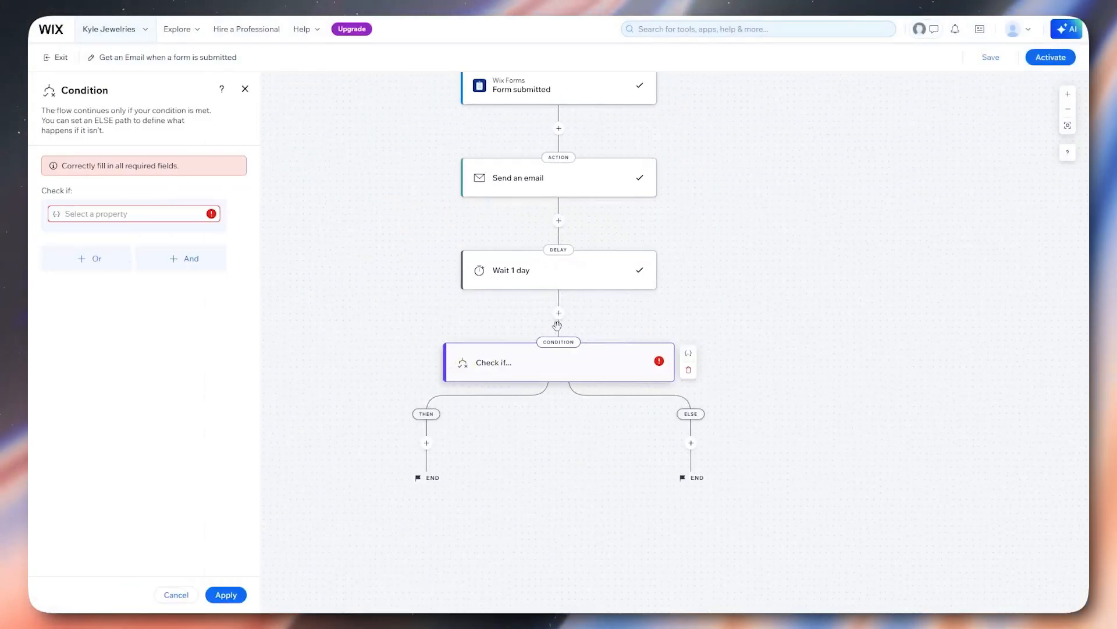
{"action": "left_click", "coordinate": [690, 365]}
{"action": "left_click", "coordinate": [600, 281]}
{"action": "left_click", "coordinate": [671, 364]}
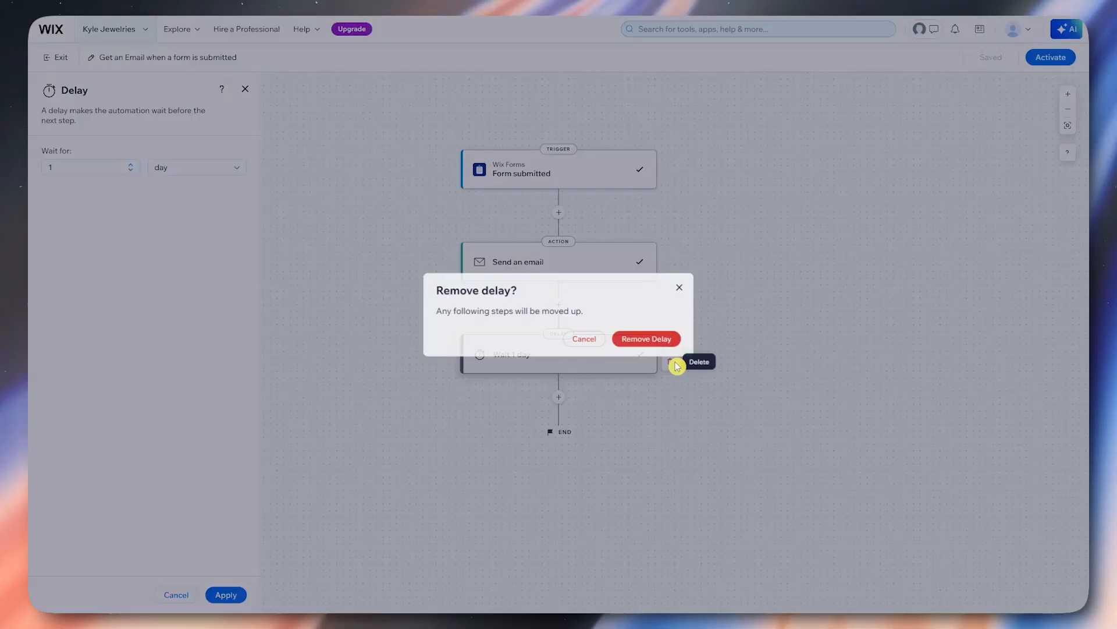
{"action": "left_click", "coordinate": [651, 340]}
- Activate the automation that sends an email when a form is submitted
{"action": "left_click", "coordinate": [1044, 58]}
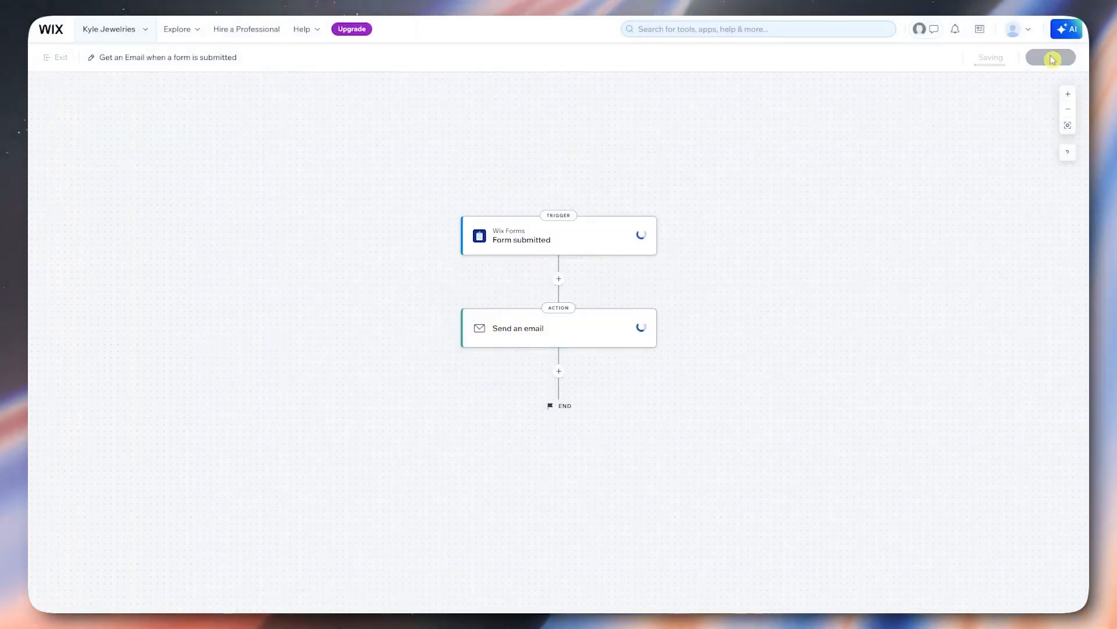